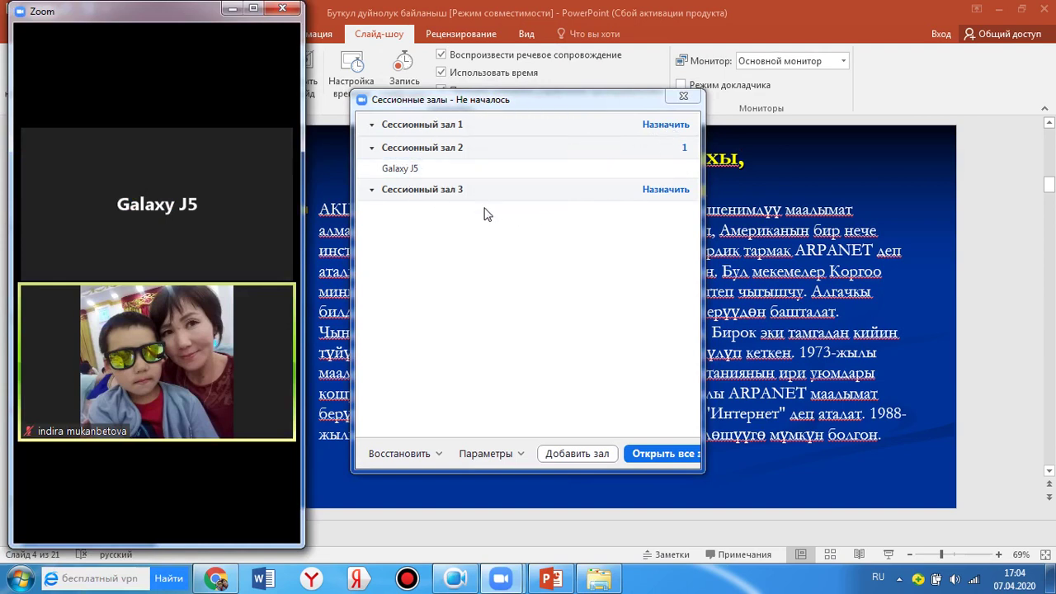
# Delete the breakout room Сессионный зал 3 and confirm the deletion
pyautogui.moveTo(651, 189)
pyautogui.click(598, 190)
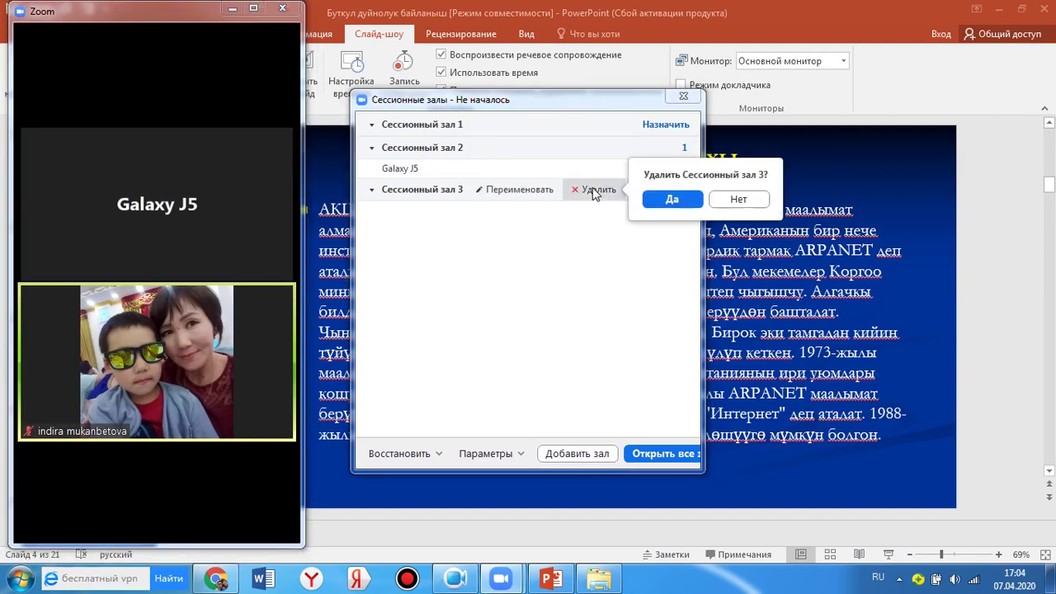
pyautogui.click(672, 199)
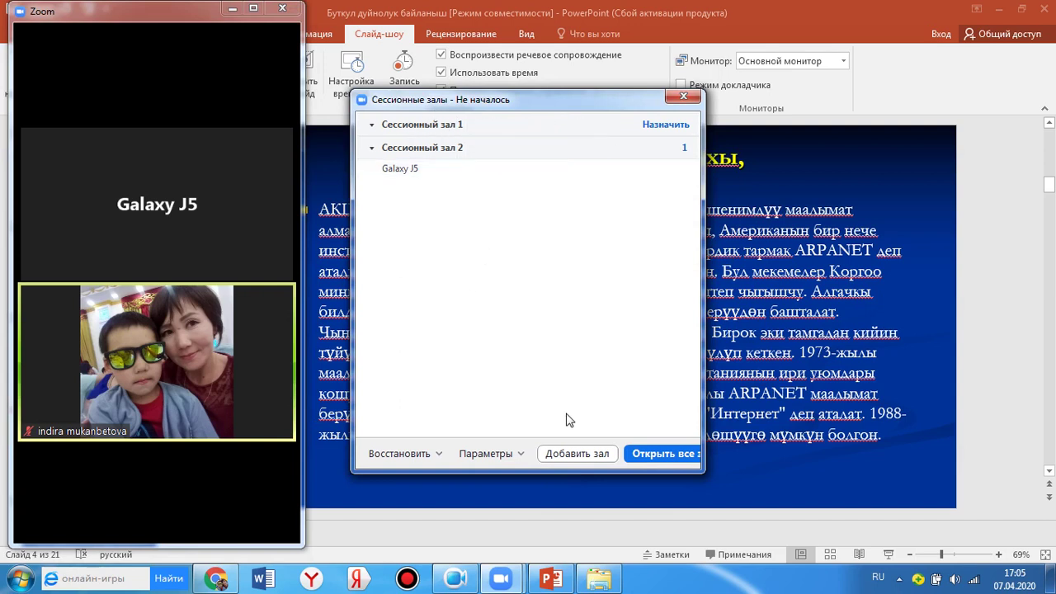
# Add another breakout room and delete it again
pyautogui.click(569, 456)
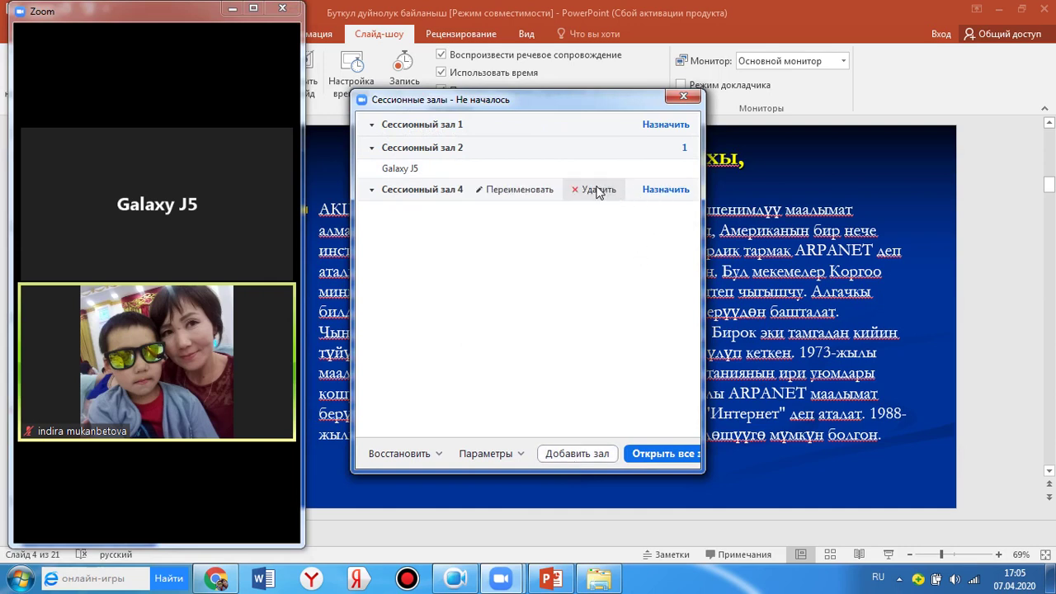
pyautogui.click(597, 189)
pyautogui.click(670, 199)
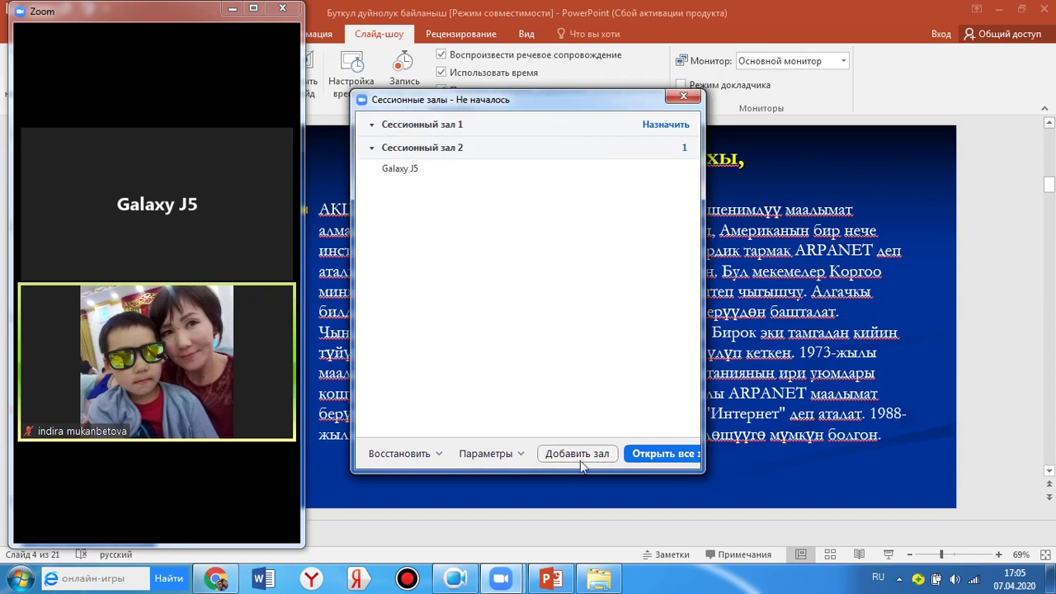
# Put away the breakout rooms and meeting windows and bring up the main Zoom window
pyautogui.click(684, 96)
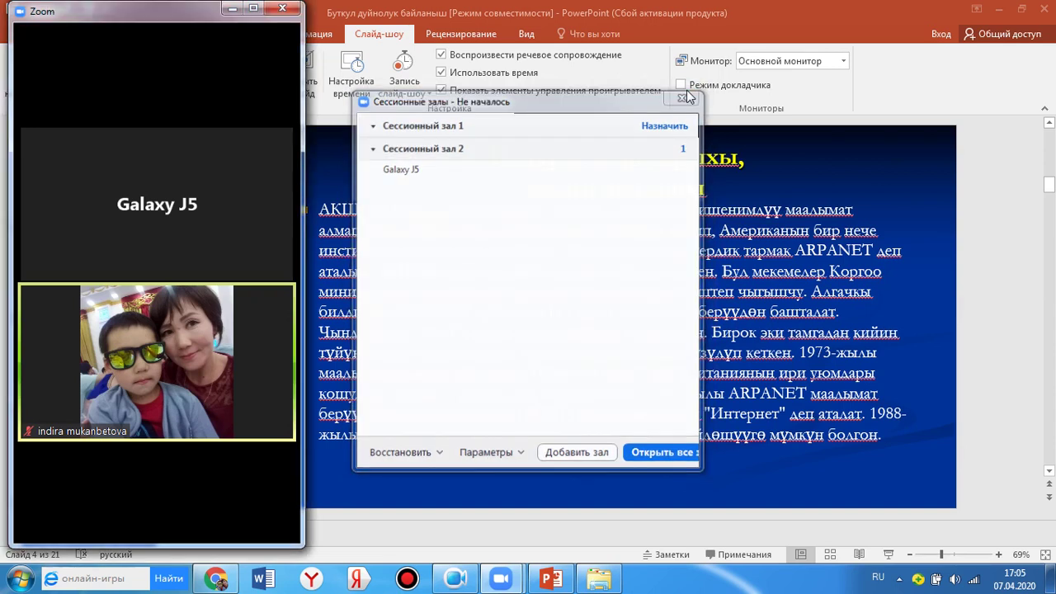
pyautogui.click(231, 10)
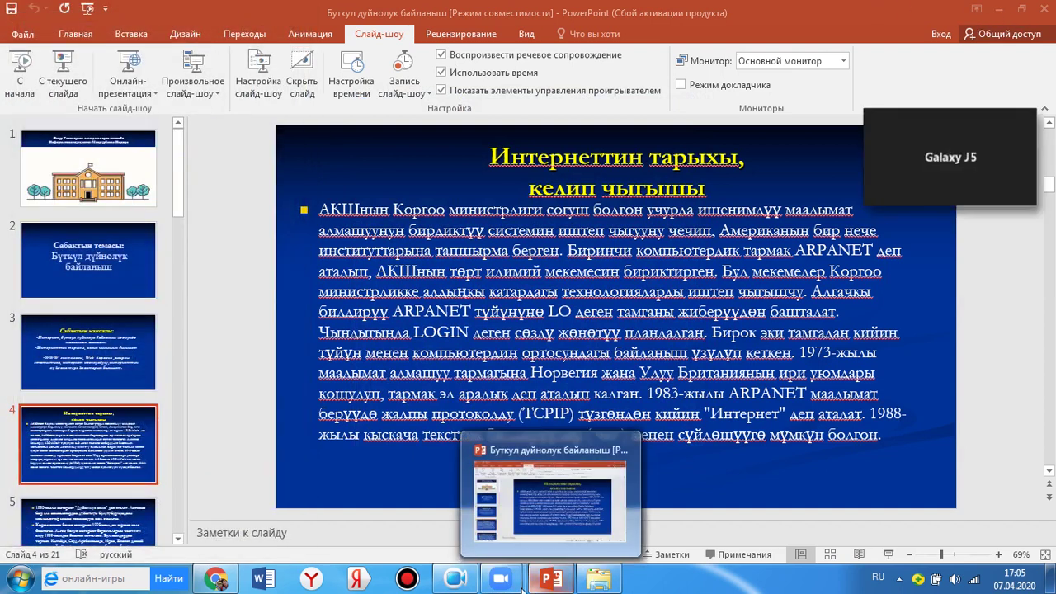
pyautogui.moveTo(495, 582)
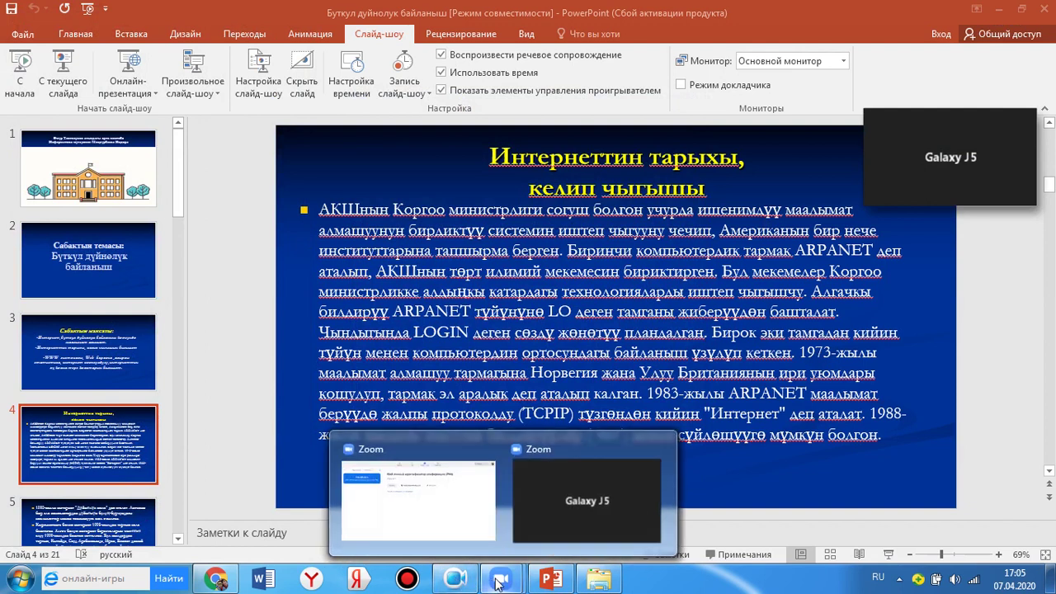
pyautogui.moveTo(442, 536)
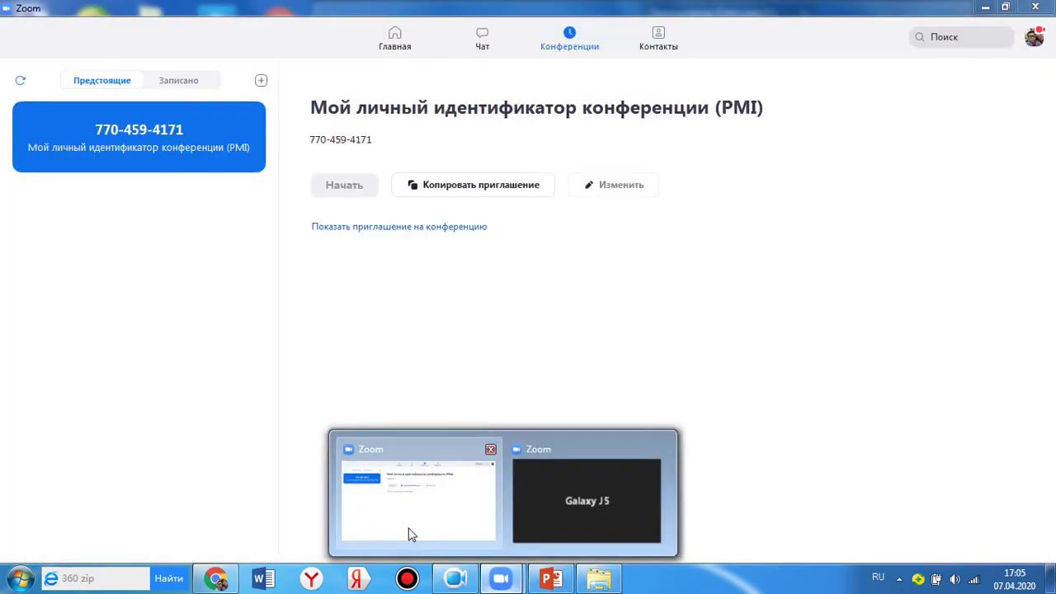
pyautogui.click(412, 537)
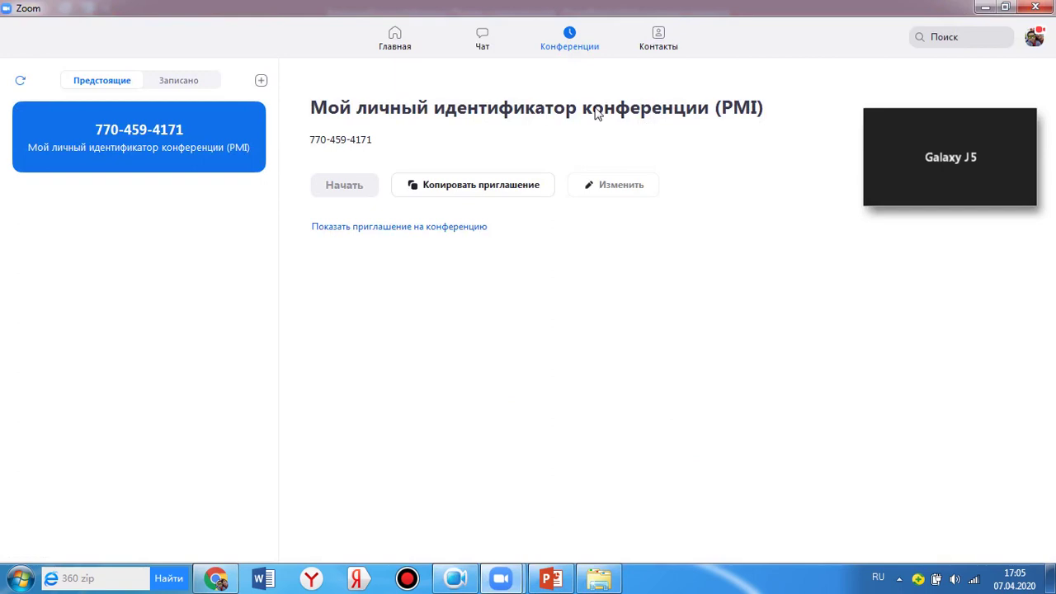
# Look through the Главная, Чат, Конференции and Контакты sections, ending on Главная
pyautogui.click(393, 37)
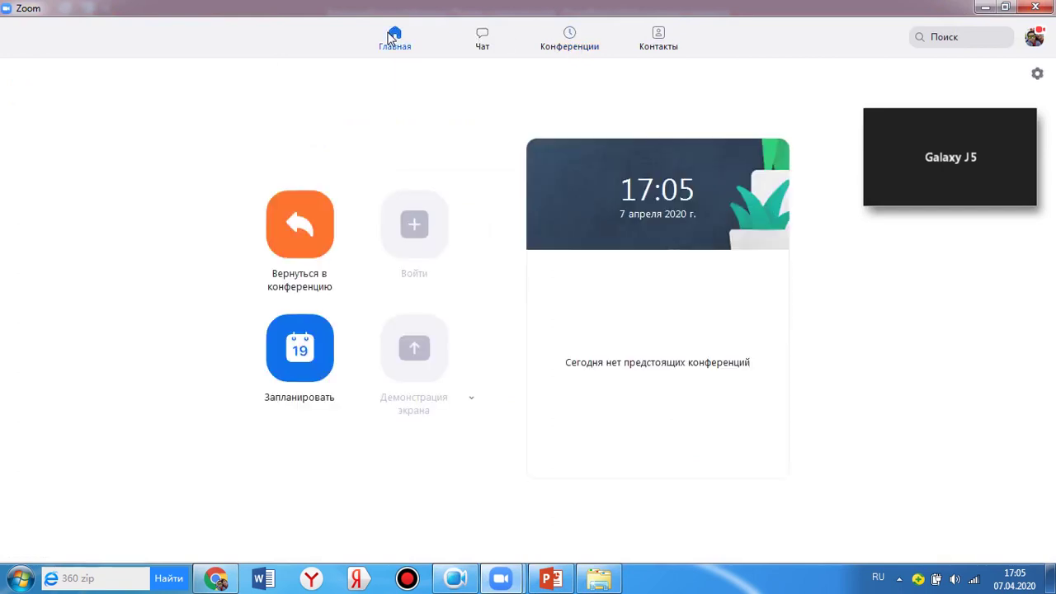
pyautogui.click(479, 35)
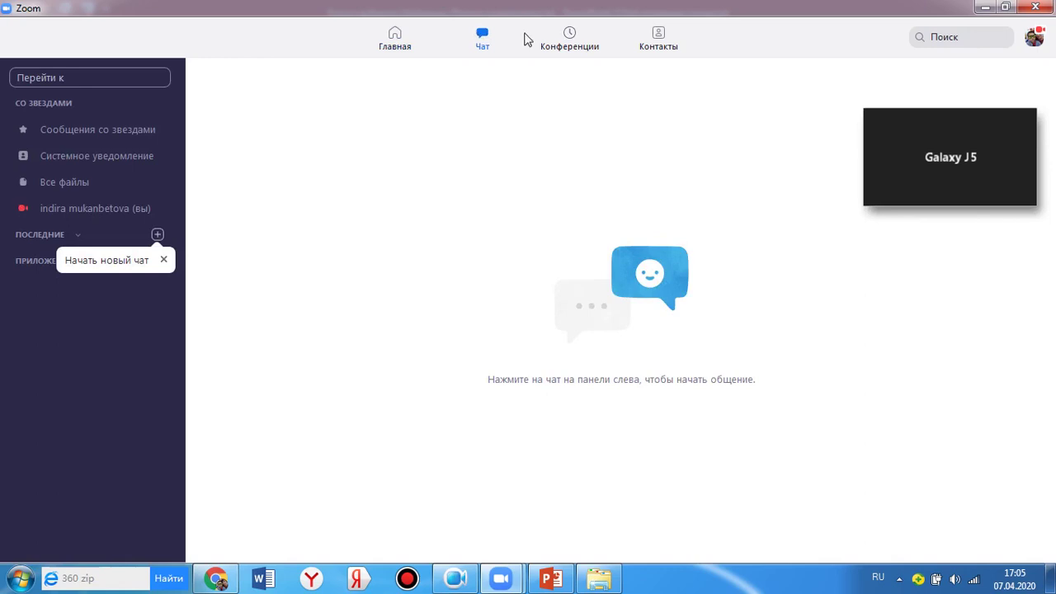
pyautogui.click(579, 38)
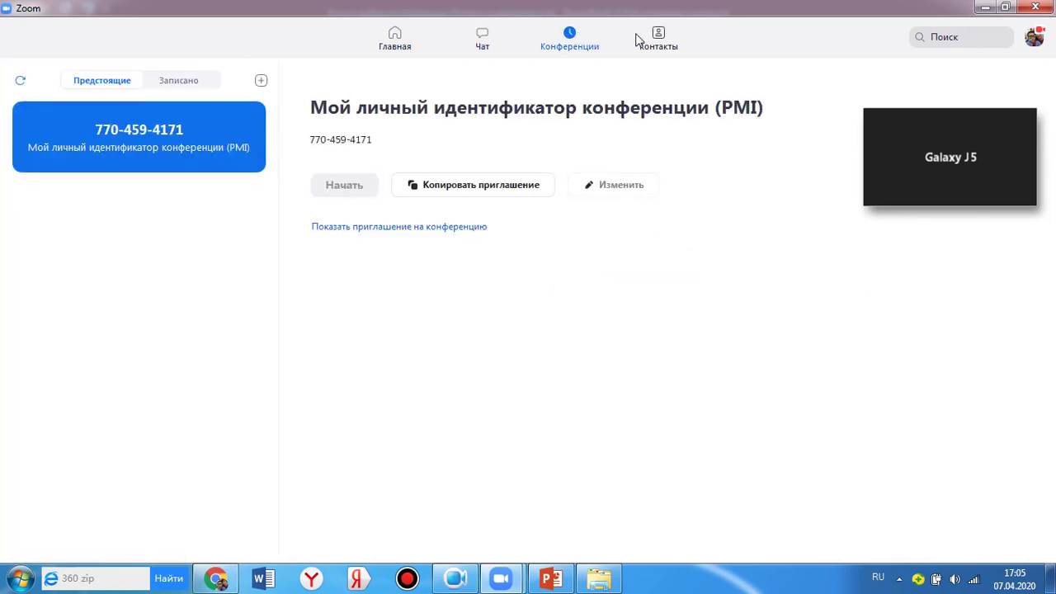
pyautogui.click(637, 39)
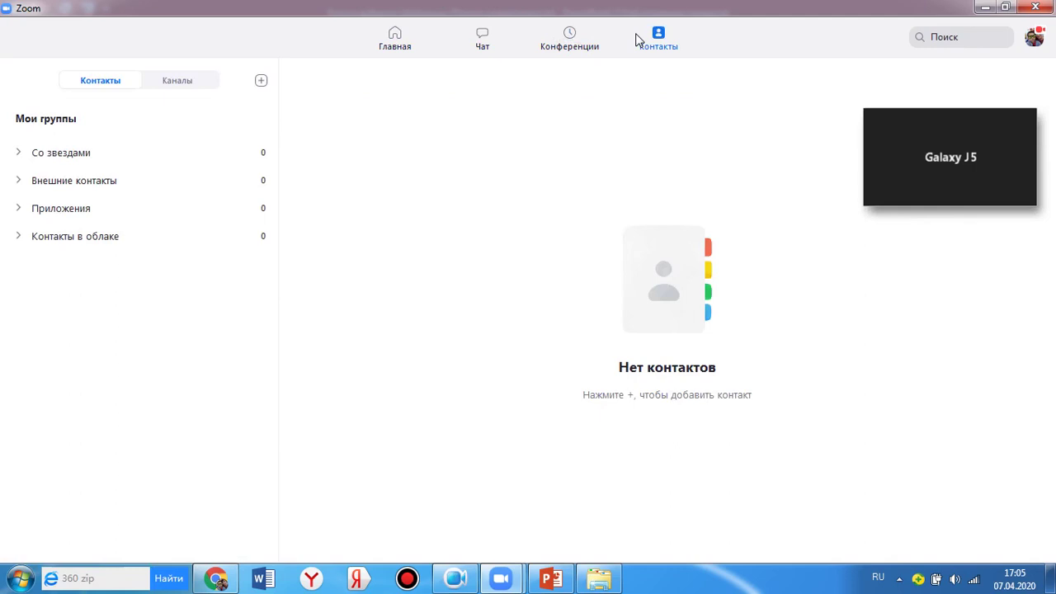
pyautogui.click(402, 50)
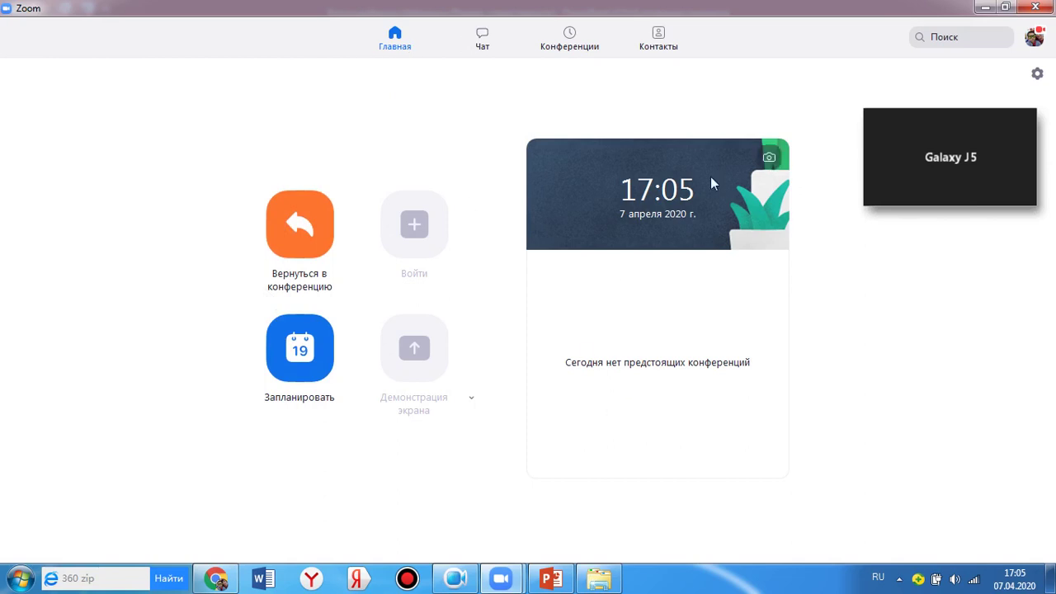
# Review the keyboard shortcuts in the Zoom settings, including the raise/lower hand shortcut, and close the settings
pyautogui.click(1038, 78)
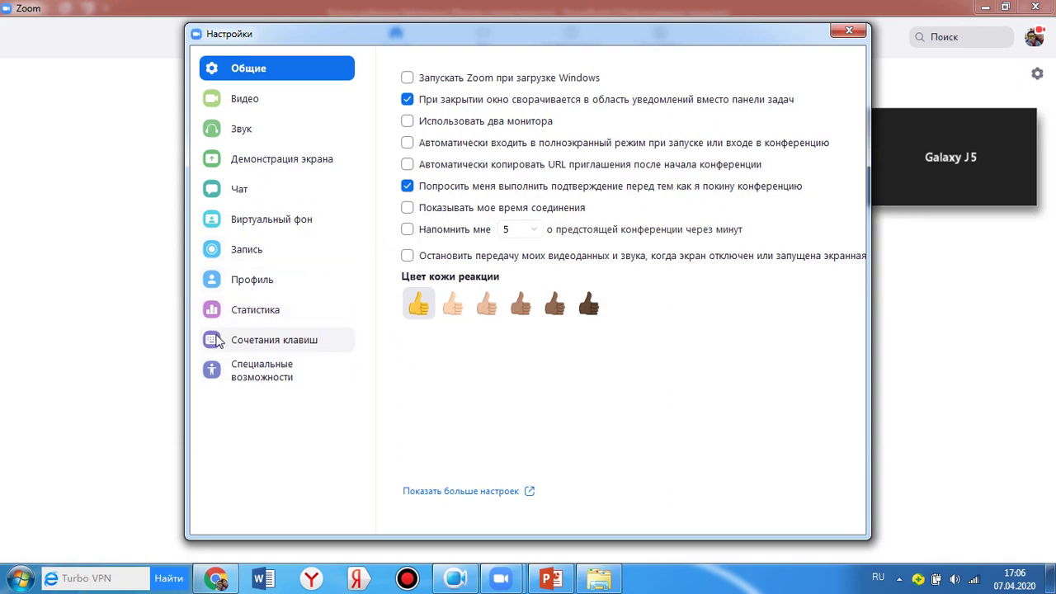
pyautogui.click(221, 344)
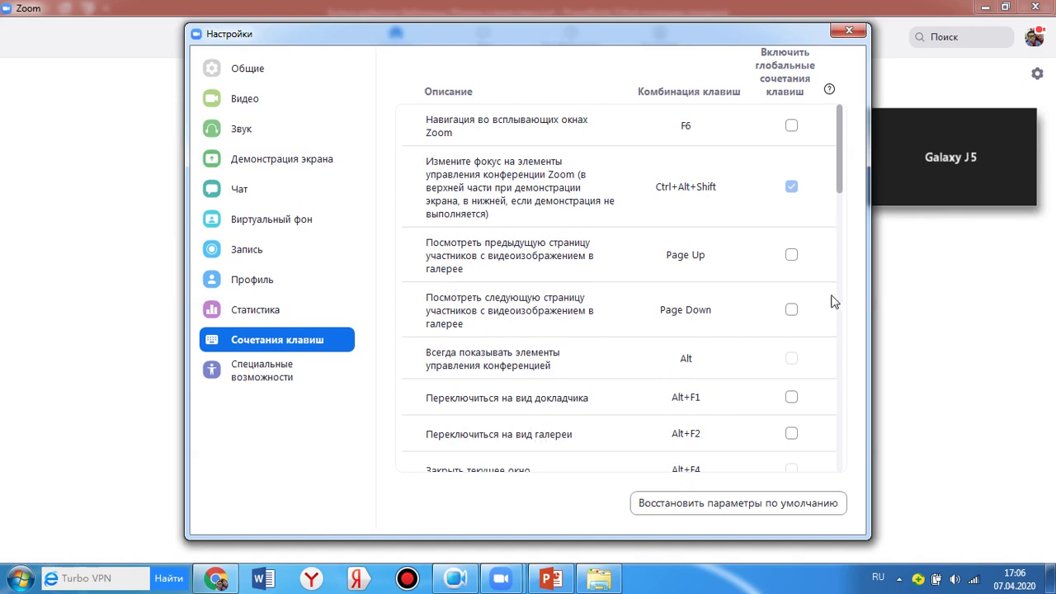
pyautogui.moveTo(842, 192); pyautogui.dragTo(839, 324)
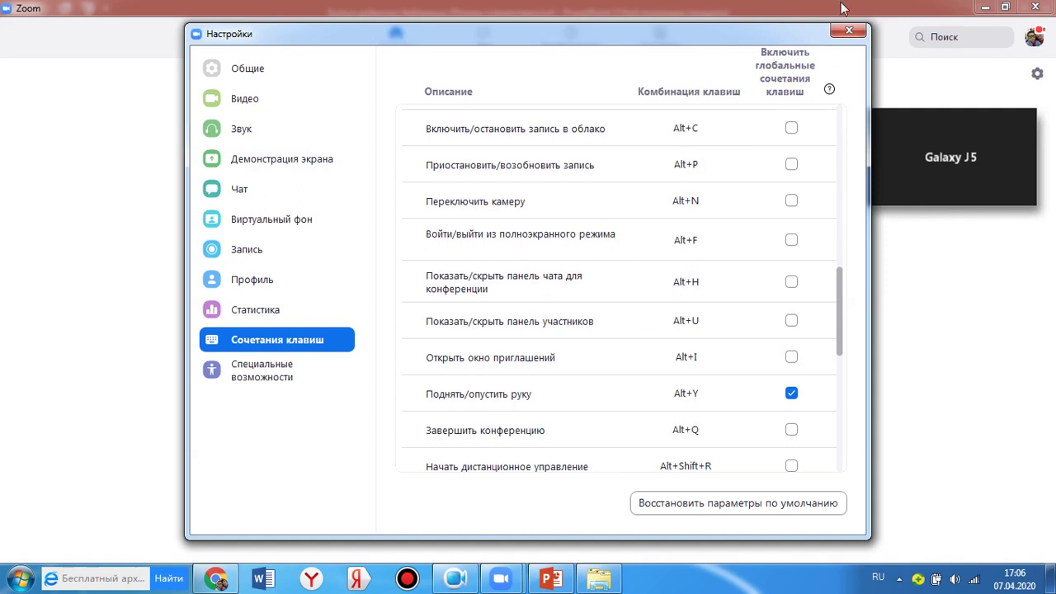
pyautogui.click(843, 36)
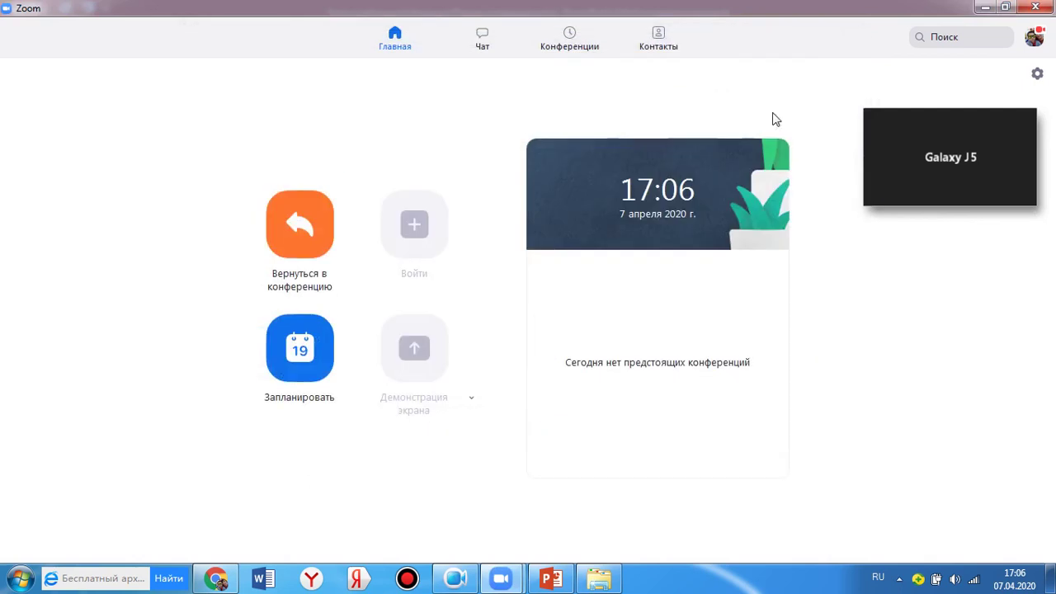
# Open the additional web settings from the Общие settings in the browser and close the desktop settings window
pyautogui.click(1037, 75)
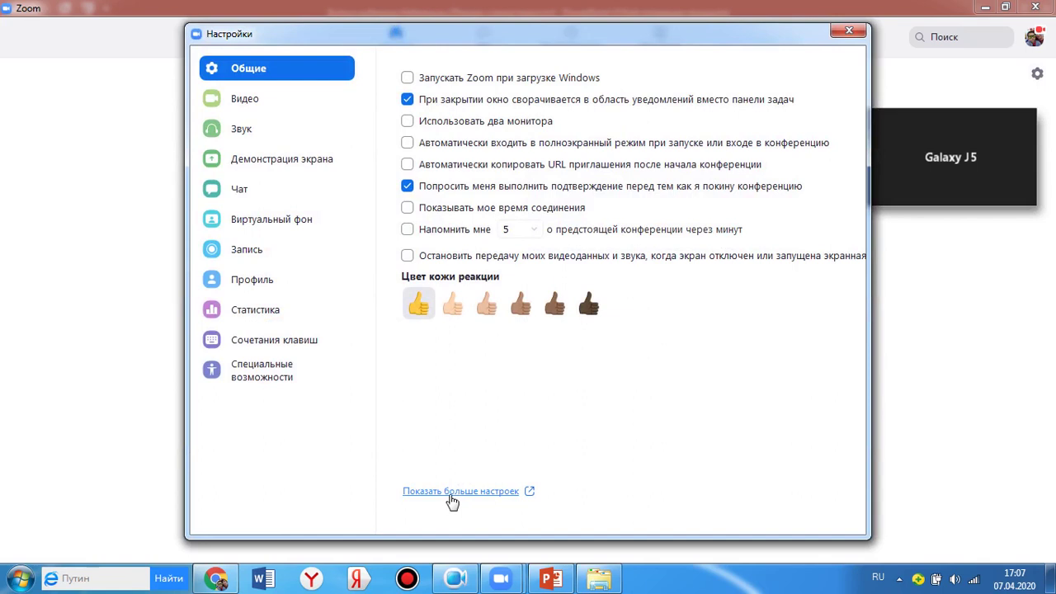
pyautogui.click(450, 492)
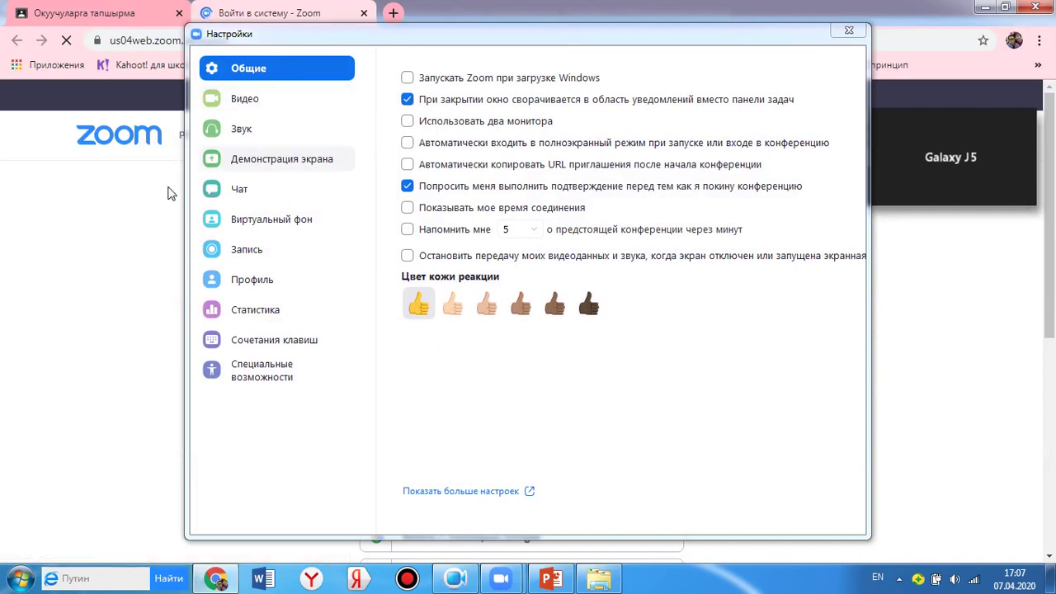
pyautogui.click(848, 31)
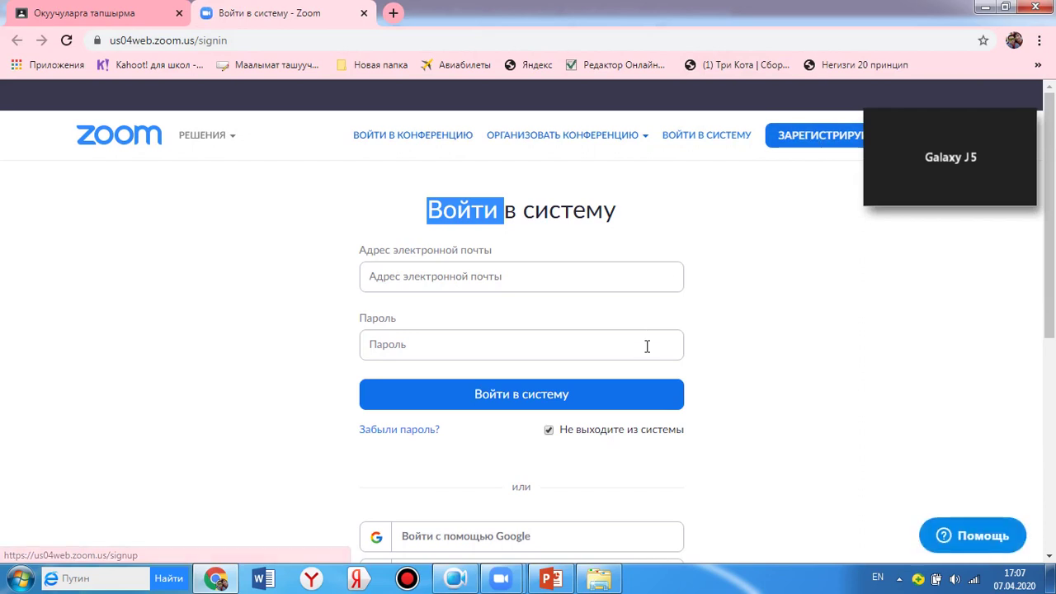
# Sign in to the Zoom website with the first listed Google account, collapsing the floating meeting video
pyautogui.moveTo(1049, 264); pyautogui.dragTo(1054, 334)
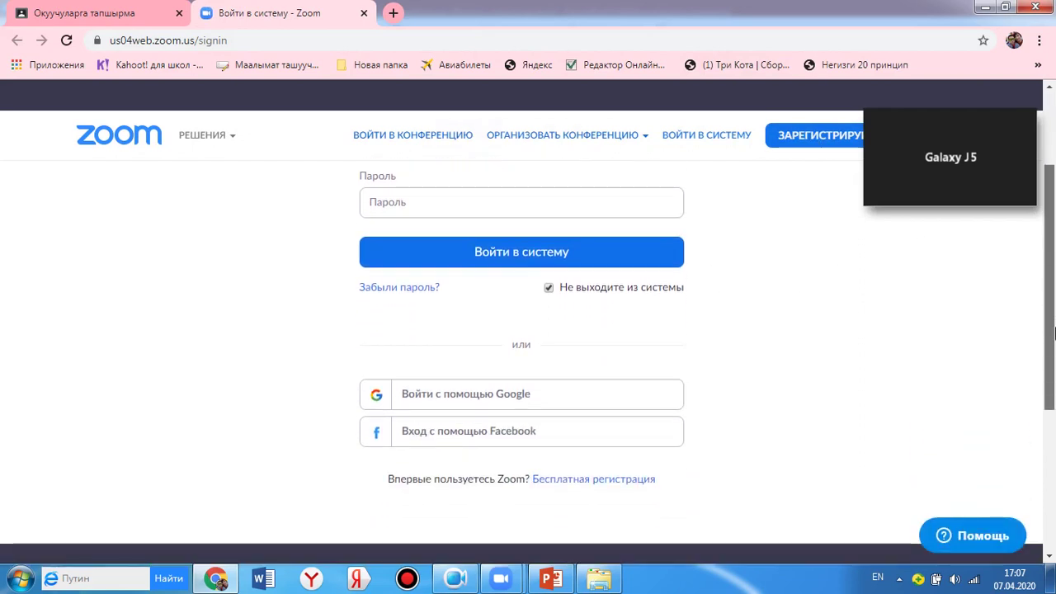
pyautogui.click(491, 401)
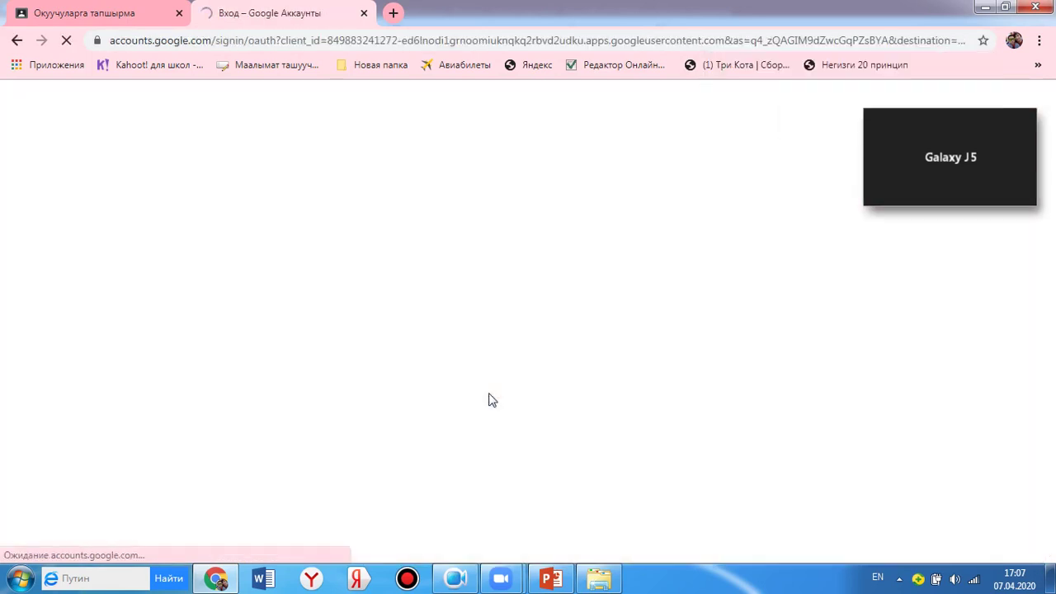
pyautogui.moveTo(990, 159)
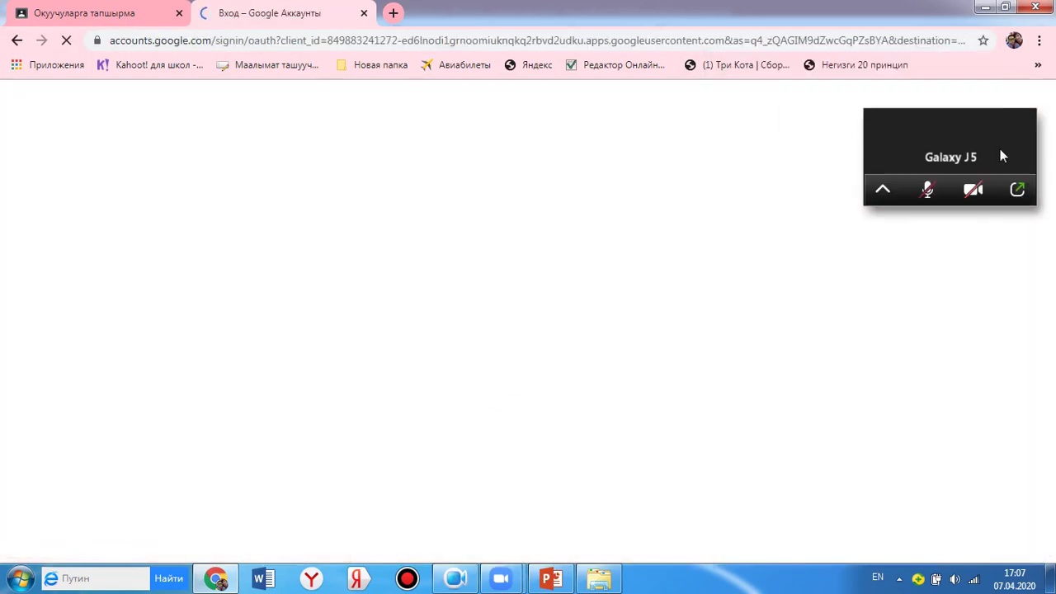
pyautogui.click(883, 189)
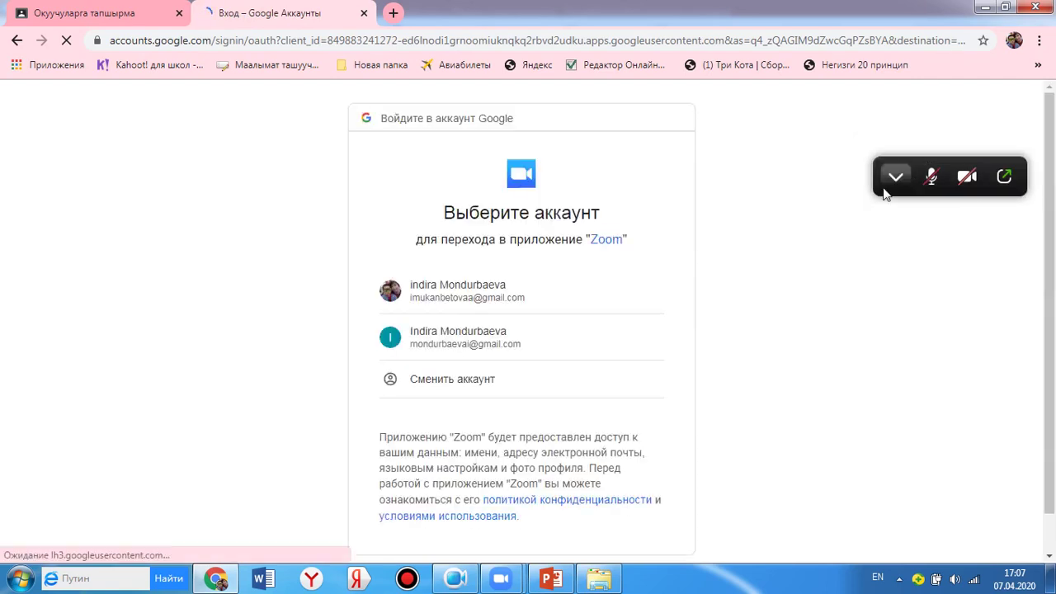
pyautogui.click(479, 302)
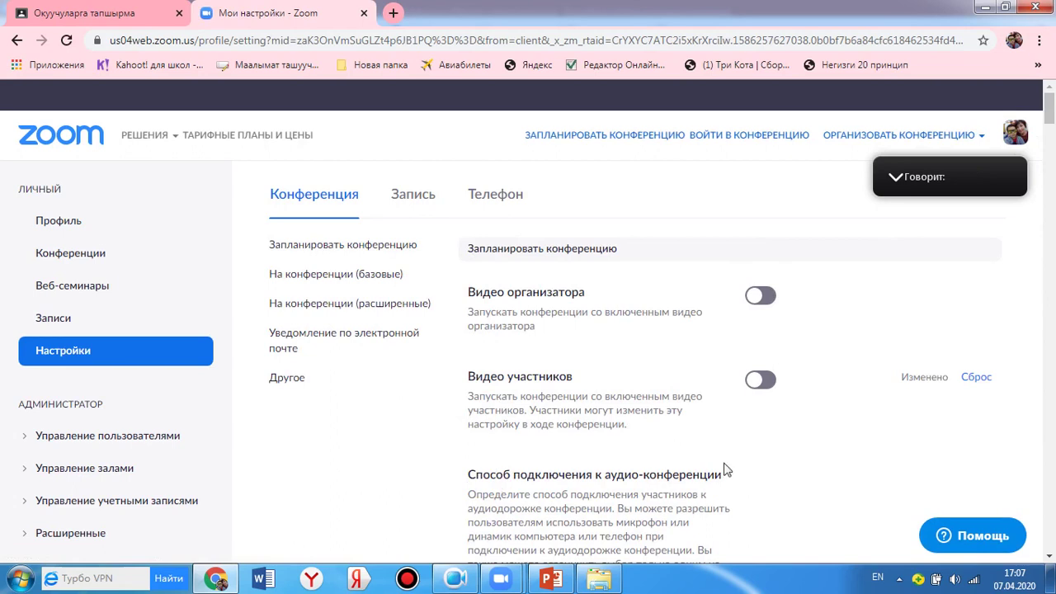
# Turn the Видео организатора setting on and back off
pyautogui.click(767, 298)
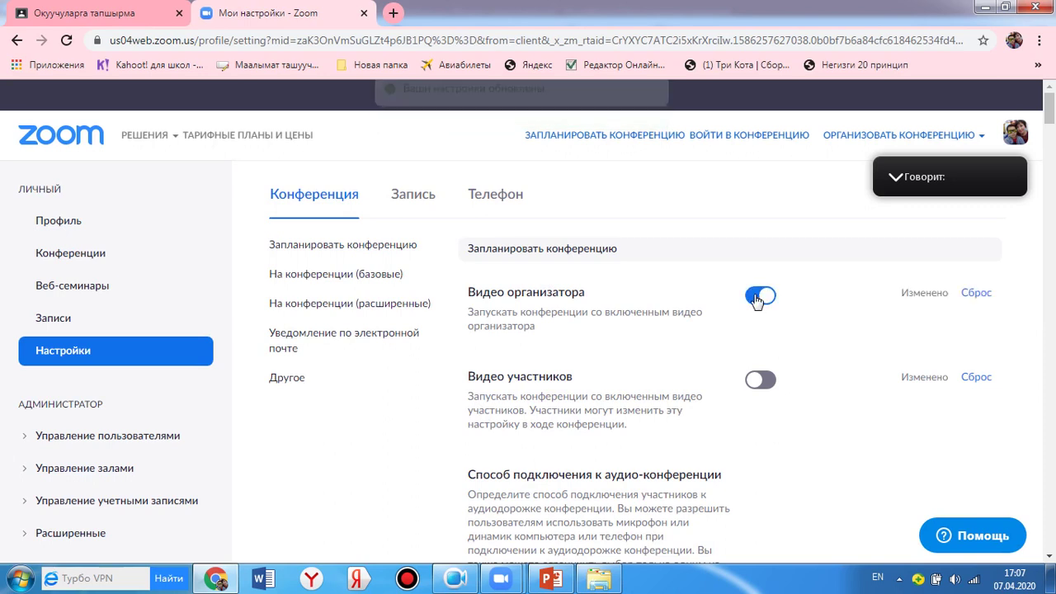
pyautogui.click(759, 297)
# Turn the Сессионный зал setting off and on again, allowing hosts to assign participants to breakout rooms when scheduling
pyautogui.moveTo(1052, 138); pyautogui.dragTo(1055, 324)
pyautogui.moveTo(1050, 326); pyautogui.dragTo(1049, 374)
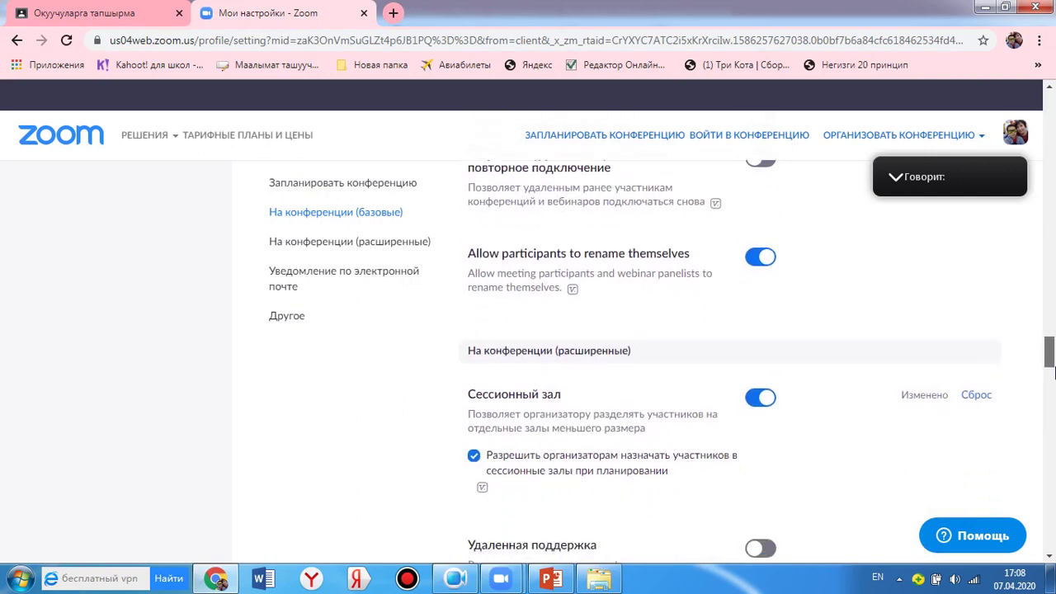
pyautogui.click(758, 398)
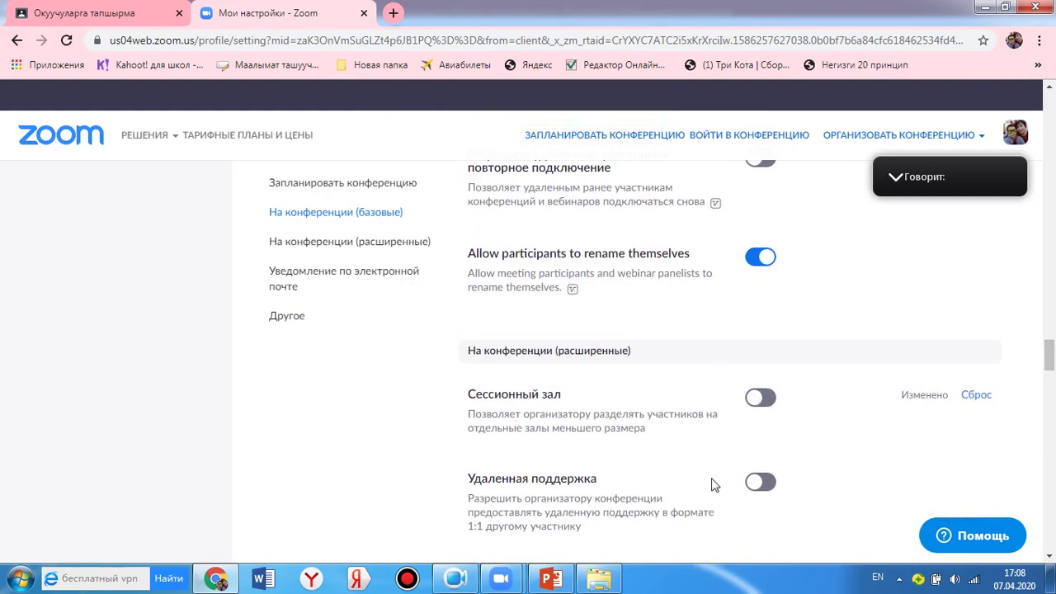
pyautogui.click(769, 403)
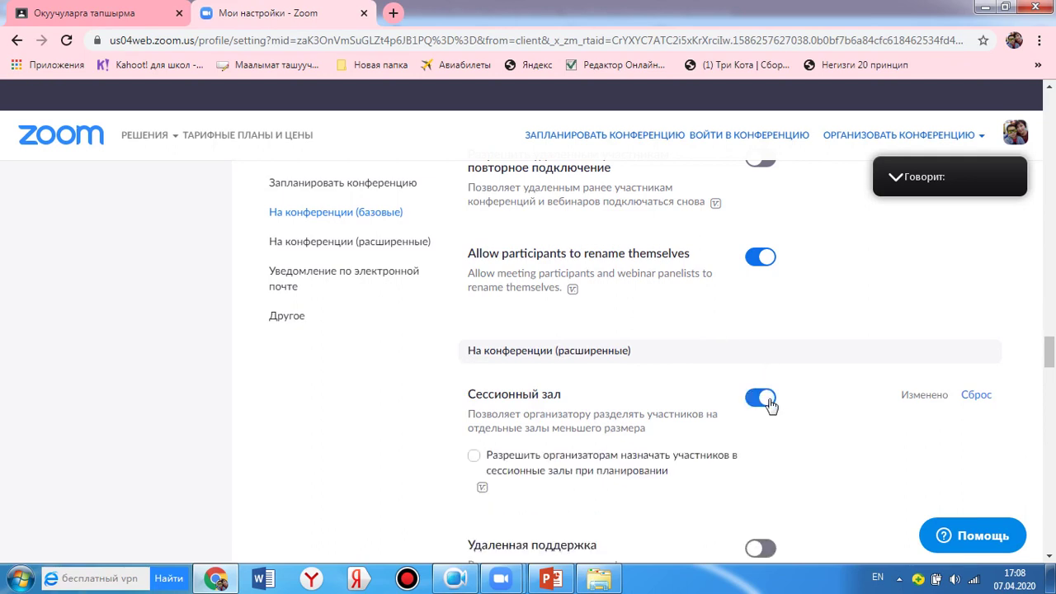
pyautogui.click(474, 456)
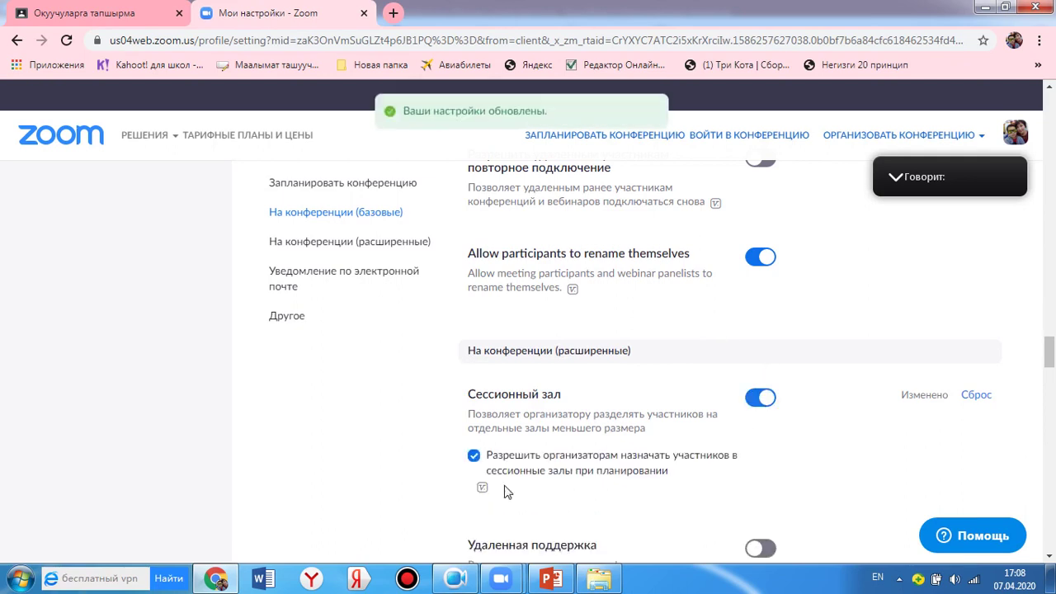
pyautogui.click(474, 456)
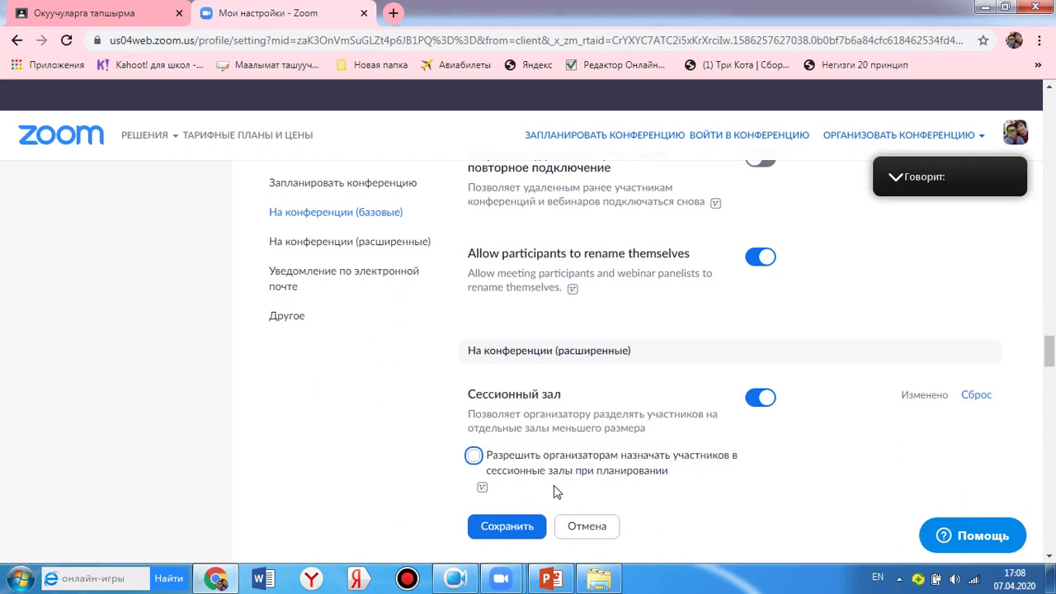
pyautogui.click(475, 457)
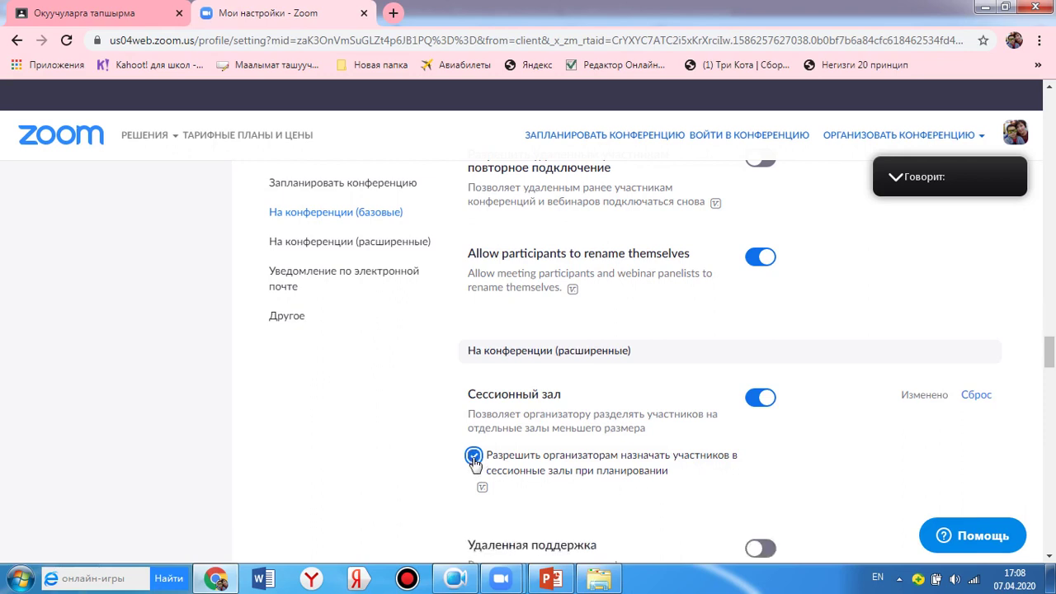
# Switch to the Zoom desktop app, return to the running meeting and maximize its window
pyautogui.moveTo(501, 582)
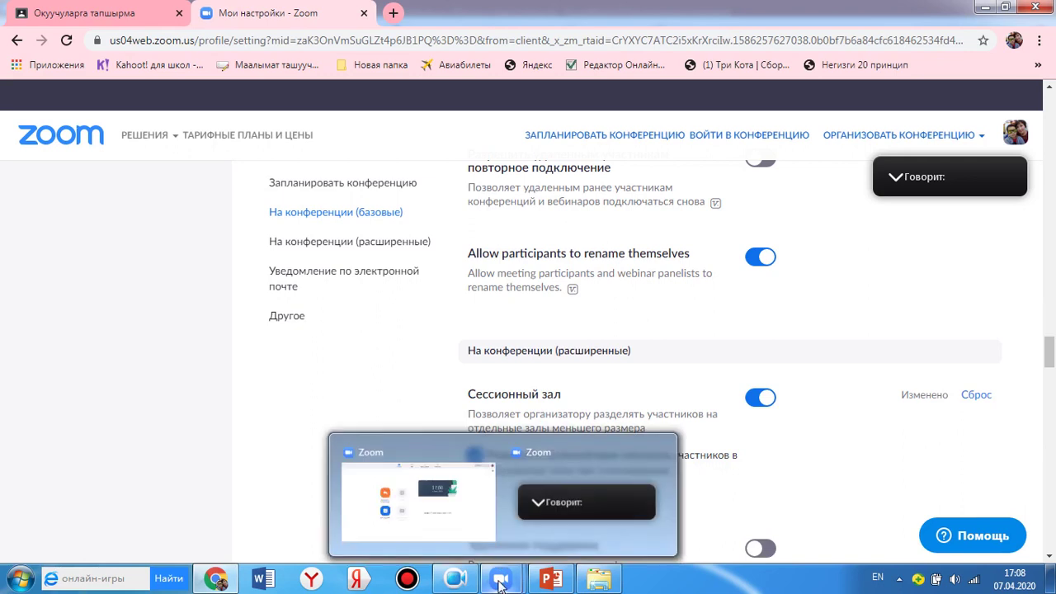
pyautogui.click(460, 535)
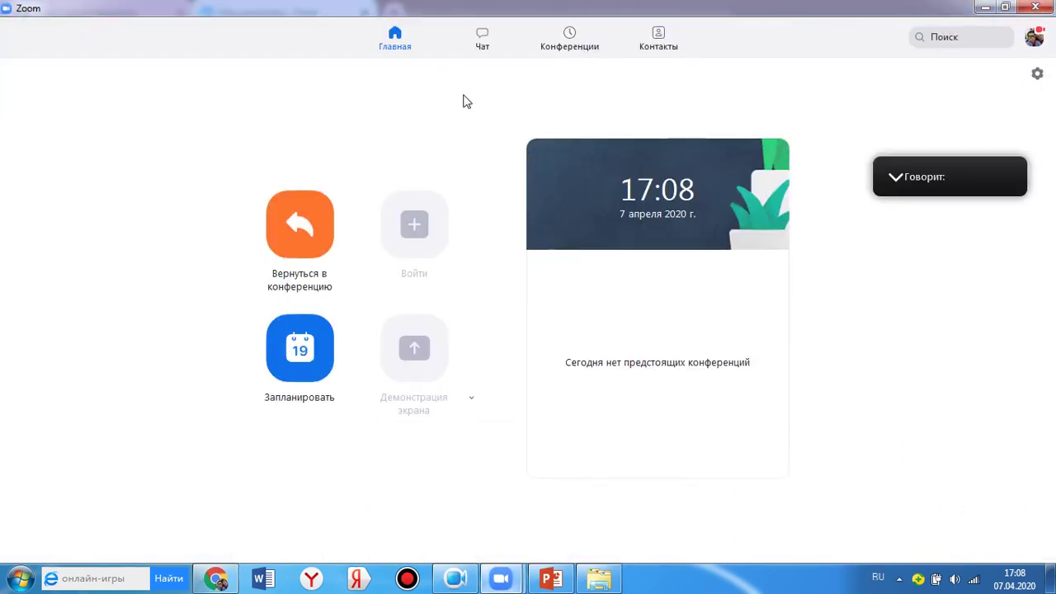
pyautogui.click(299, 235)
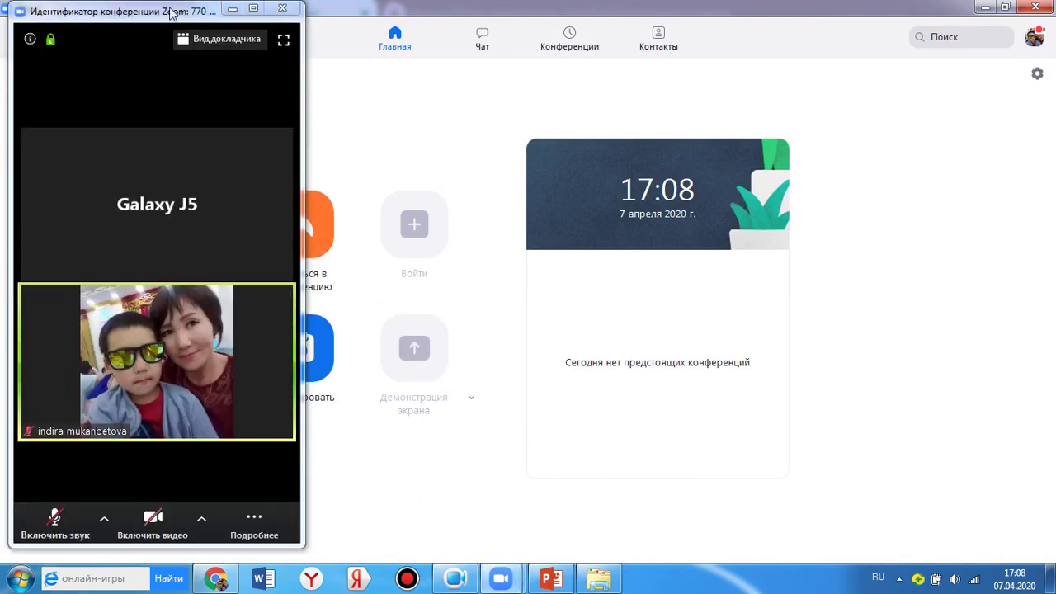
pyautogui.click(254, 8)
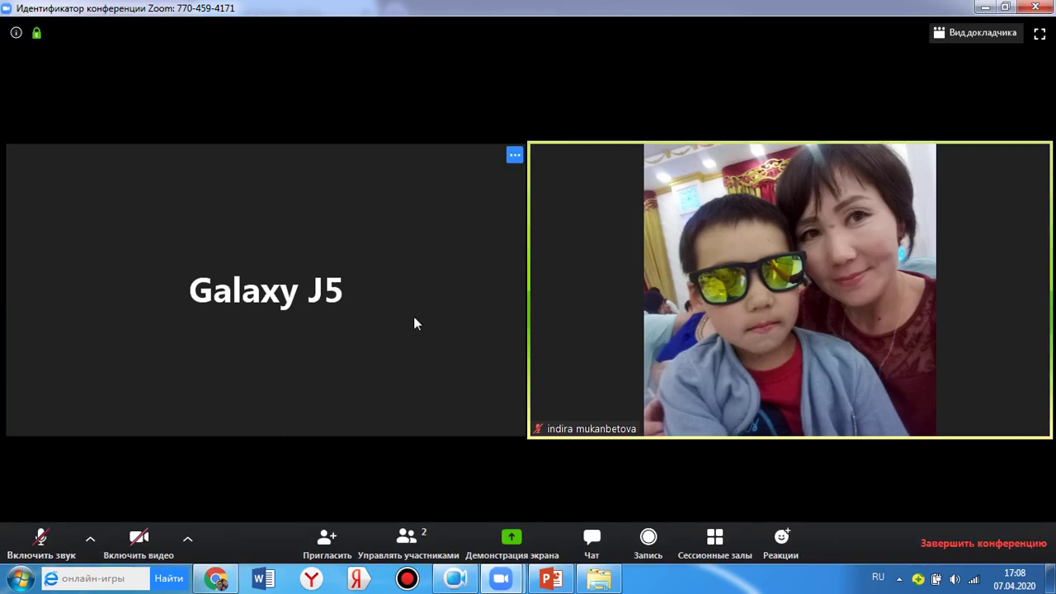